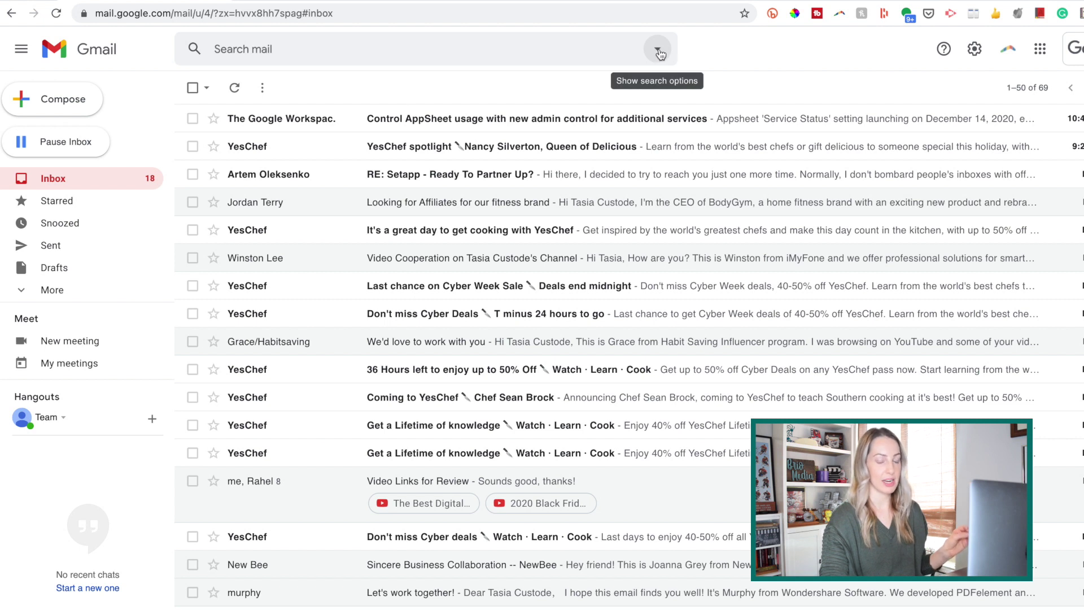
{"action": "left_click", "coordinate": [658, 52]}
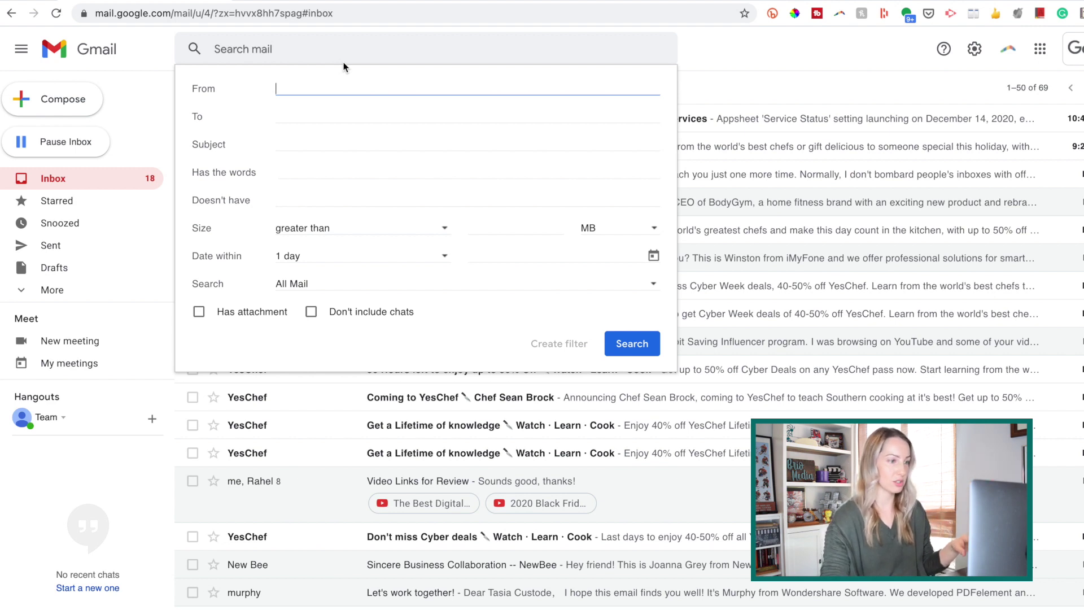
{"action": "type", "text": "@finerwo"}
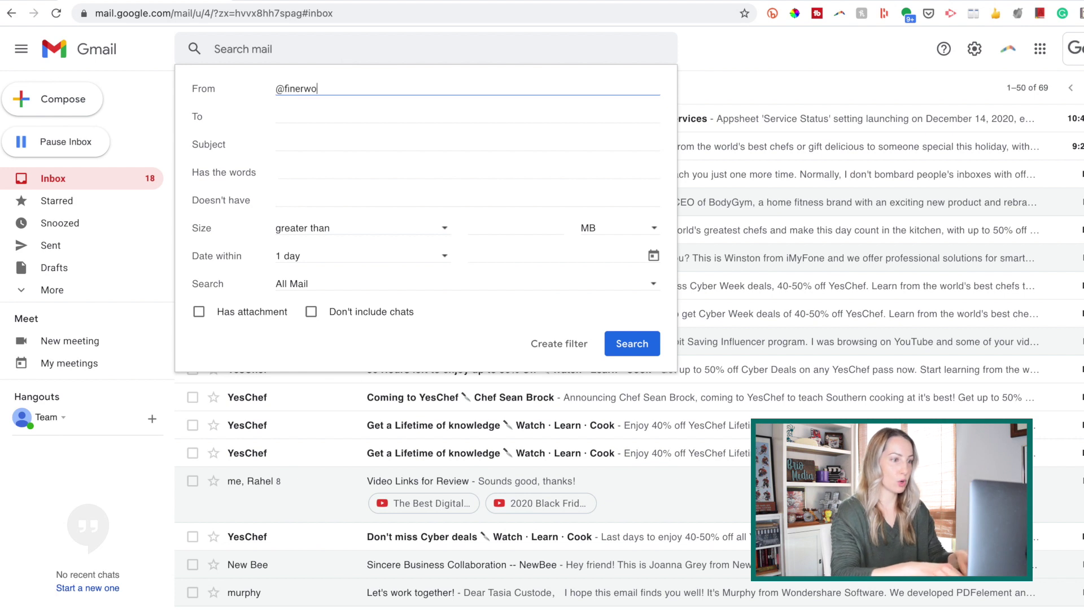
{"action": "type", "text": "rks.com"}
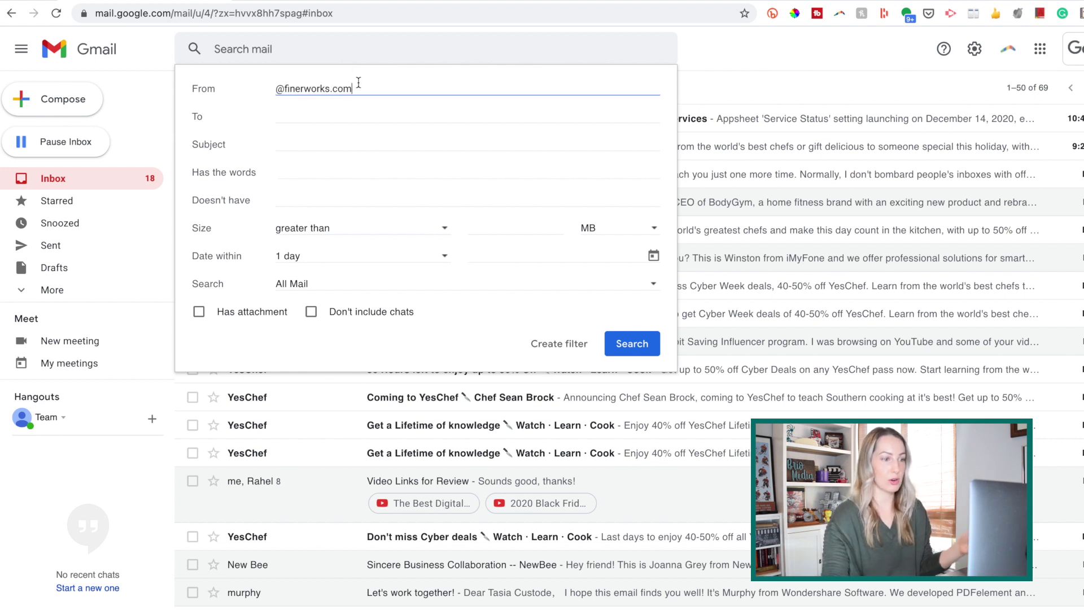
{"action": "key", "text": "ctrl+shift+Left"}
{"action": "key", "text": "ctrl+shift+Left"}
{"action": "key", "text": "ctrl+shift+Left"}
{"action": "key", "text": "super+c"}
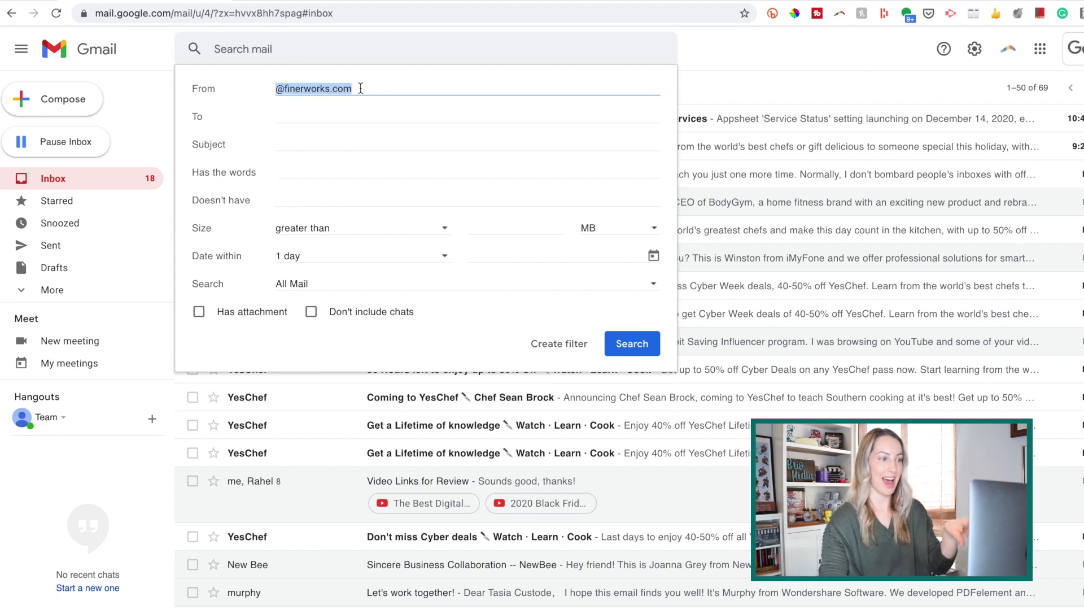
{"action": "key", "text": "BackSpace"}
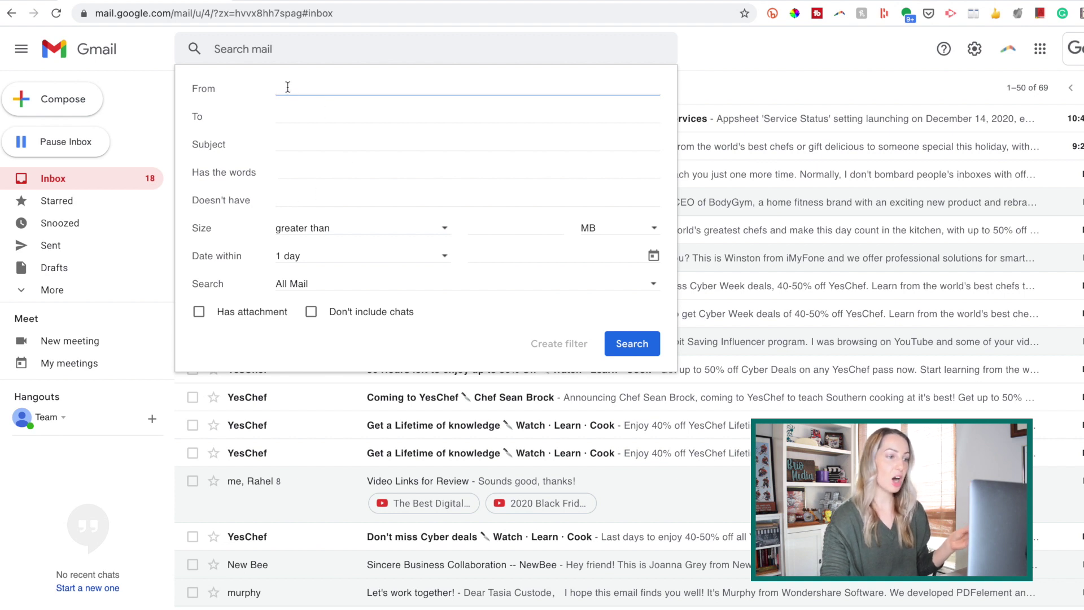
{"action": "key", "text": "super+v"}
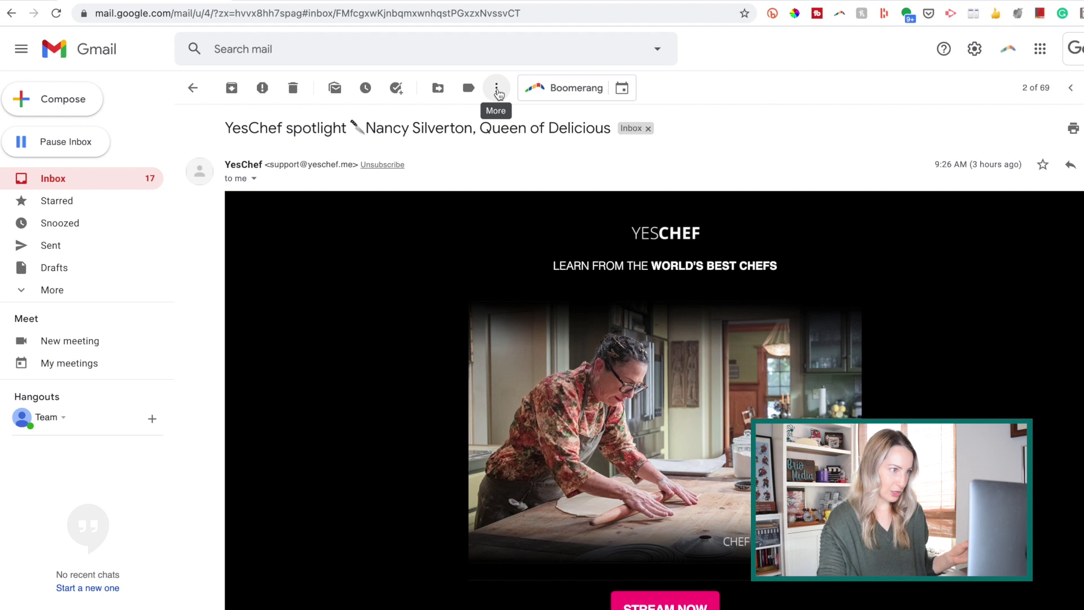
- Start a filter for messages like the open YesChef email, using its support sender
{"action": "left_click", "coordinate": [497, 92]}
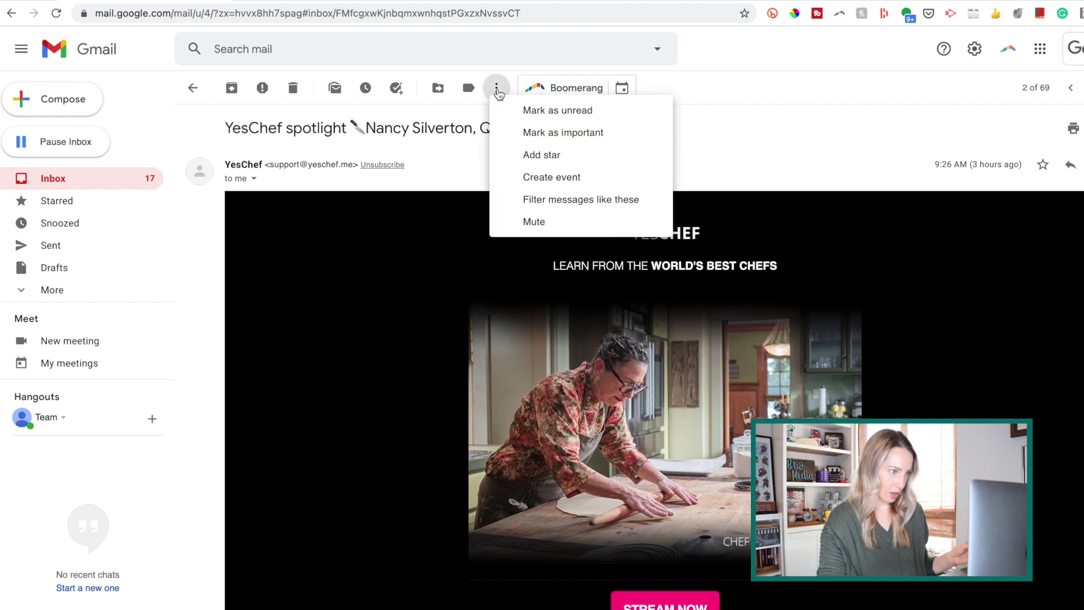
{"action": "left_click", "coordinate": [653, 202]}
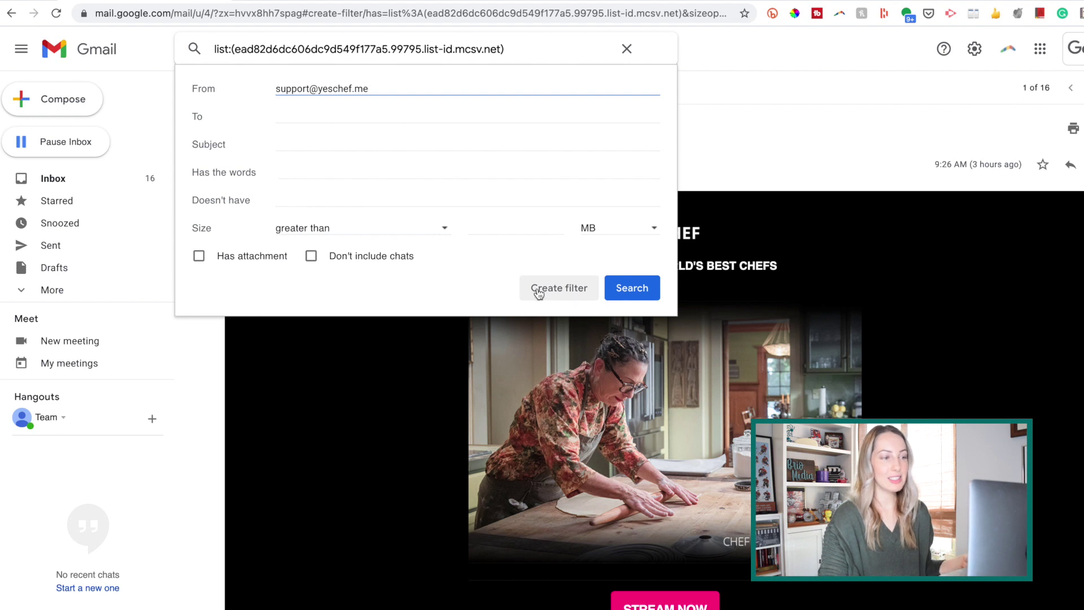
- Set the YesChef filter to skip the Inbox (Archive it) and apply a label
{"action": "left_click", "coordinate": [564, 290]}
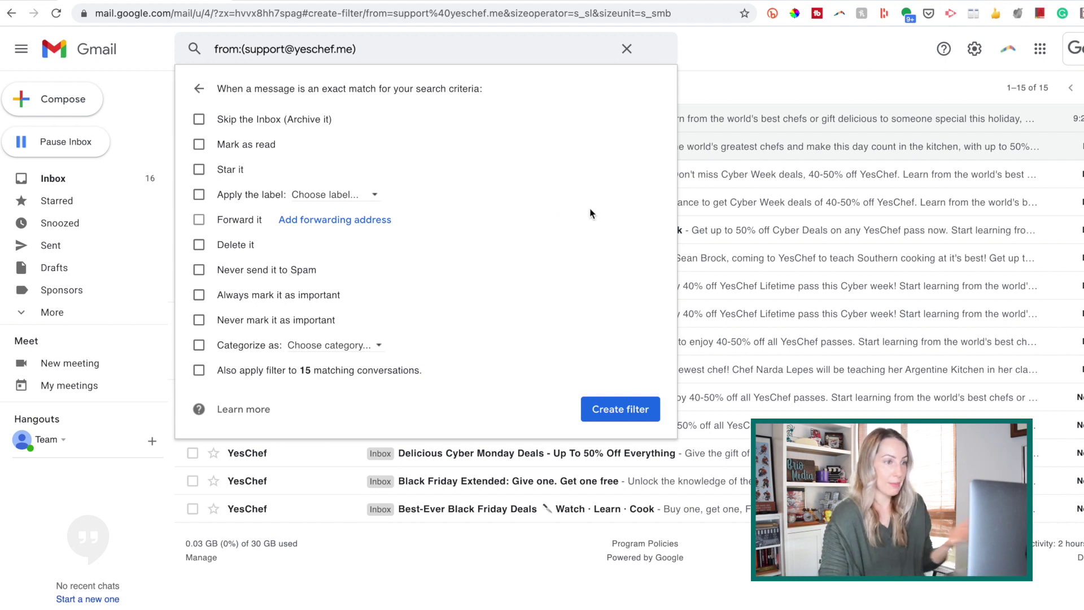
{"action": "left_click", "coordinate": [198, 121]}
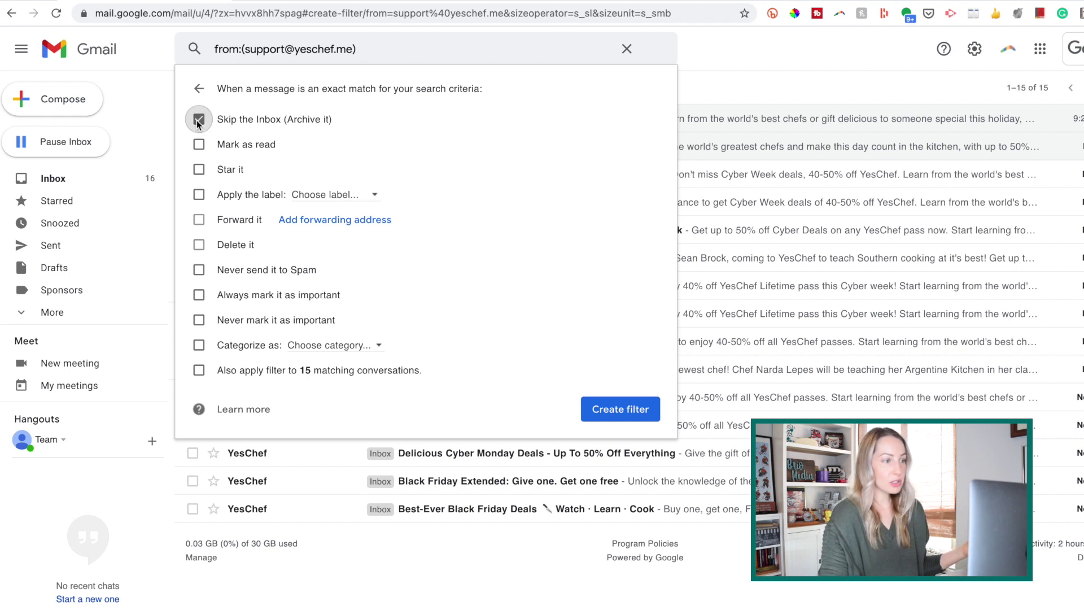
{"action": "left_click", "coordinate": [198, 195]}
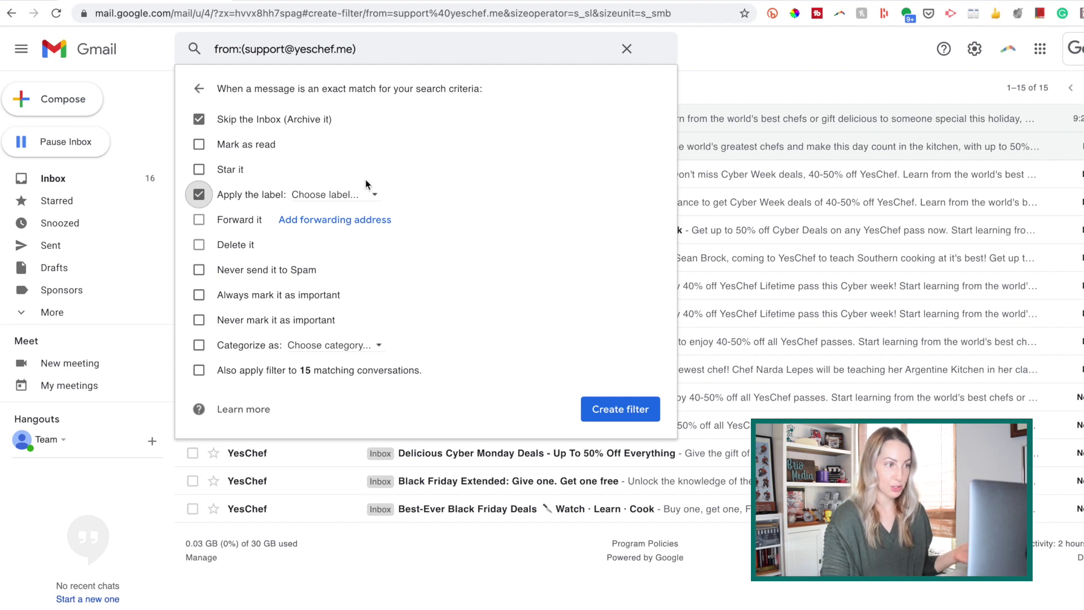
- Create a new Newsletters label and choose it for the YesChef filter
{"action": "left_click", "coordinate": [375, 194]}
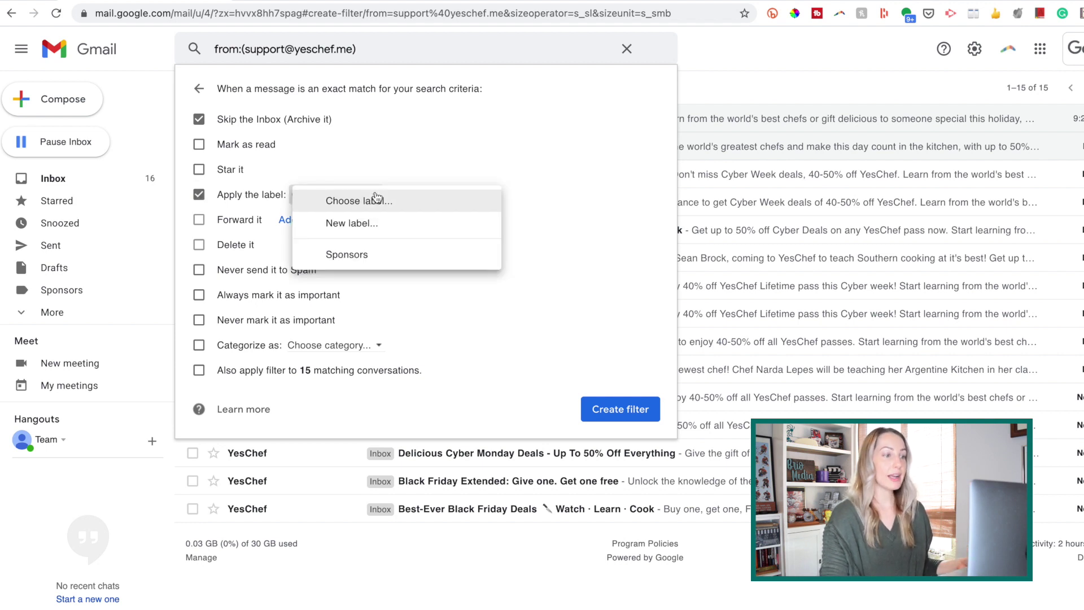
{"action": "left_click", "coordinate": [398, 228]}
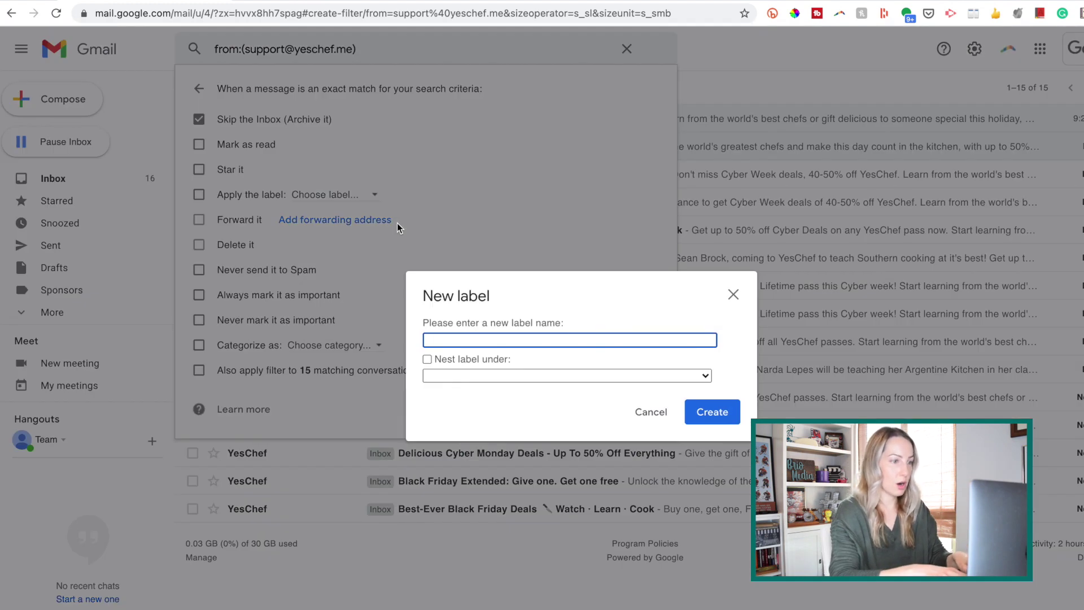
{"action": "type", "text": "Newsletters"}
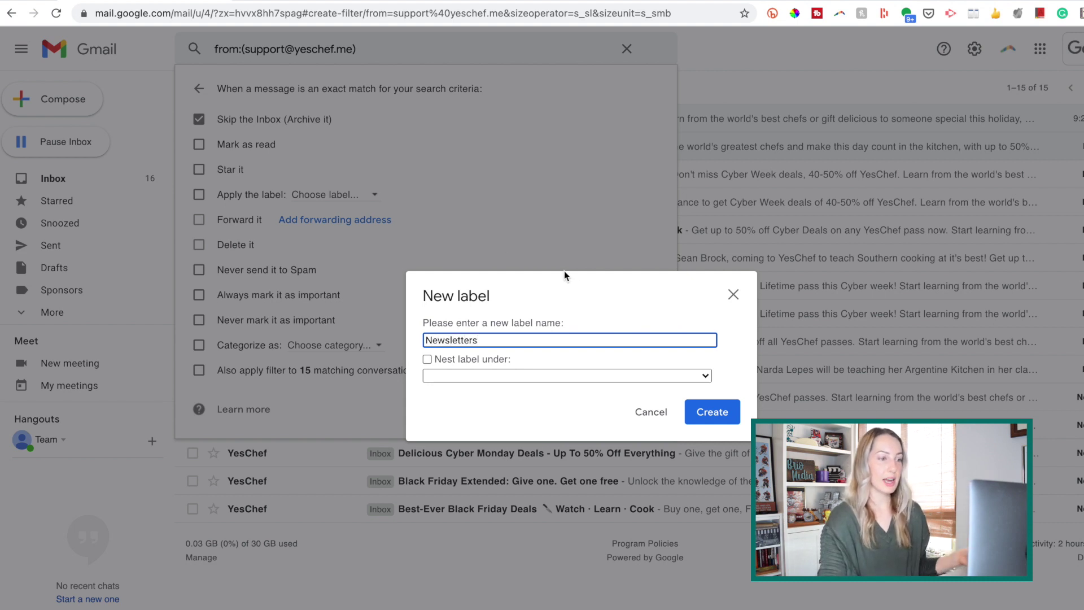
{"action": "left_click", "coordinate": [713, 412]}
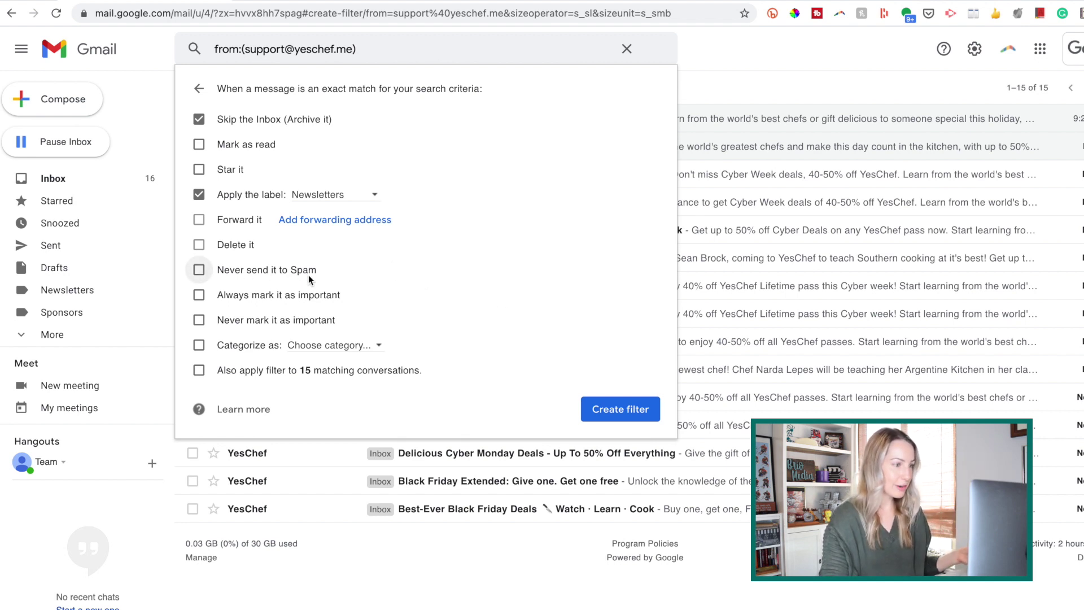
{"action": "left_click", "coordinate": [200, 270]}
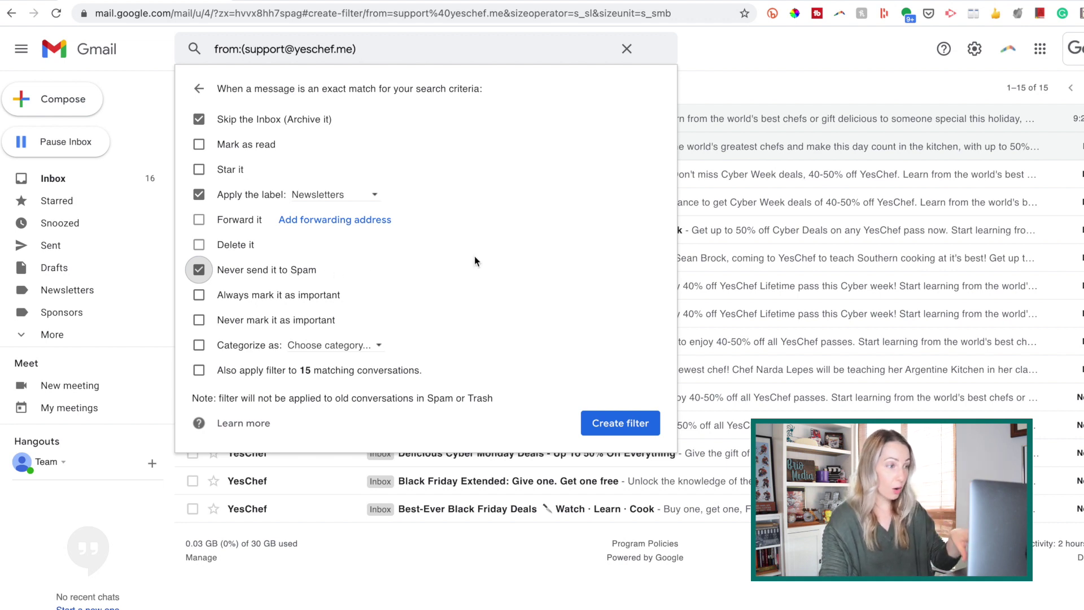
{"action": "left_click", "coordinate": [198, 272]}
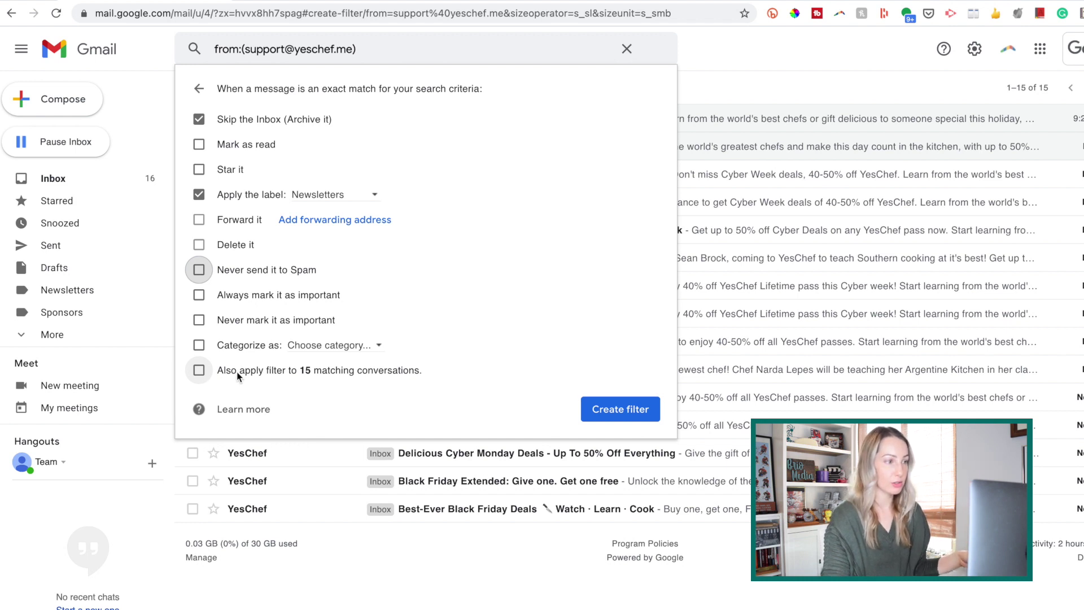
- Save the YesChef filter, also applying it to the 15 matching conversations
{"action": "left_click", "coordinate": [199, 369]}
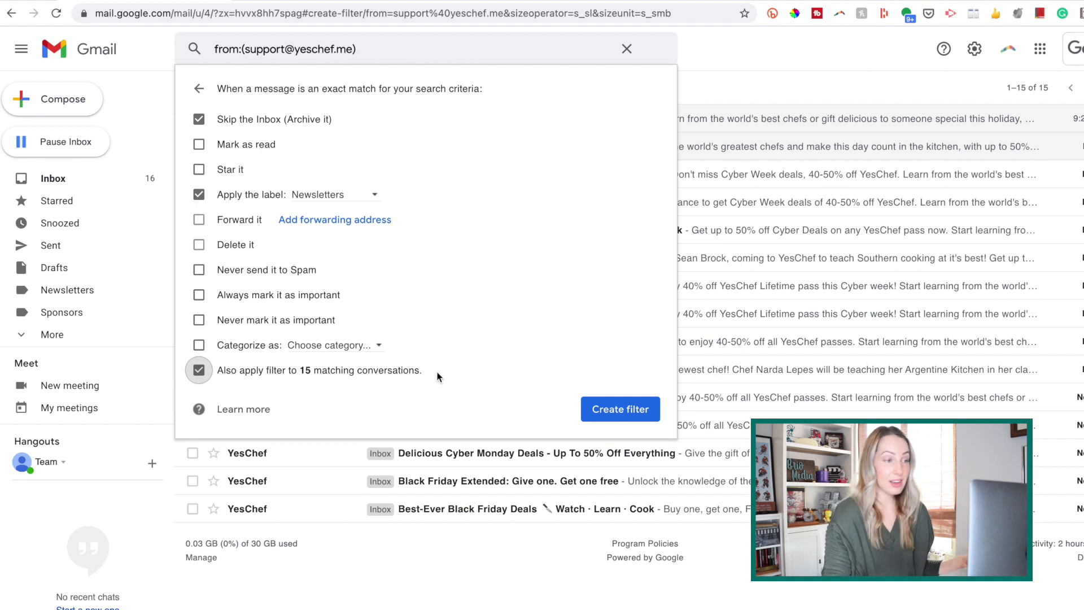
{"action": "left_click", "coordinate": [631, 413]}
{"action": "left_click", "coordinate": [35, 178]}
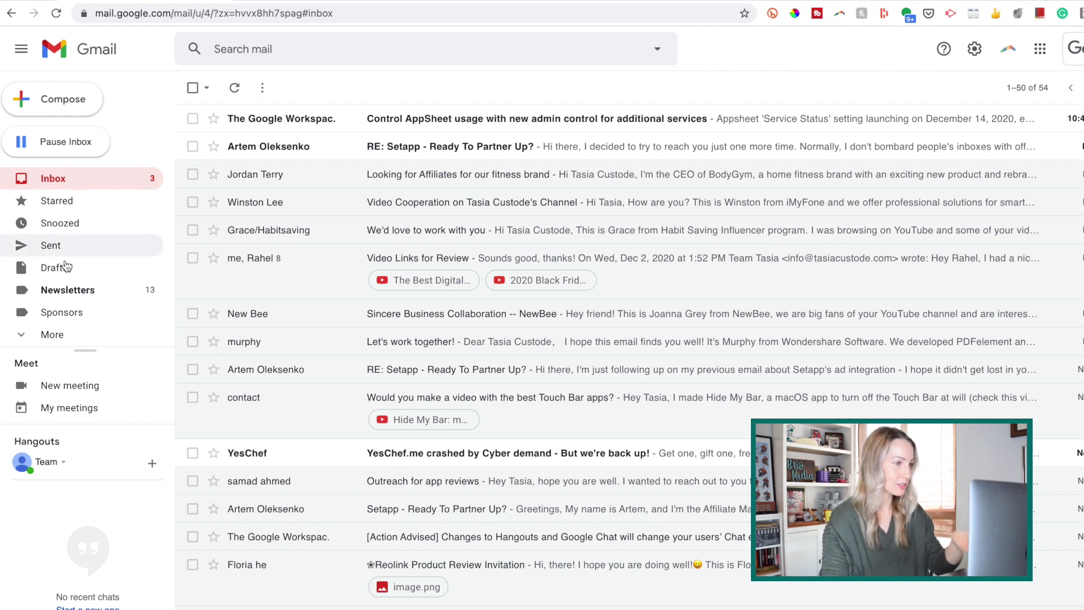
- Open the Newsletters label to check the 15 filtered YesChef emails
{"action": "left_click", "coordinate": [115, 290]}
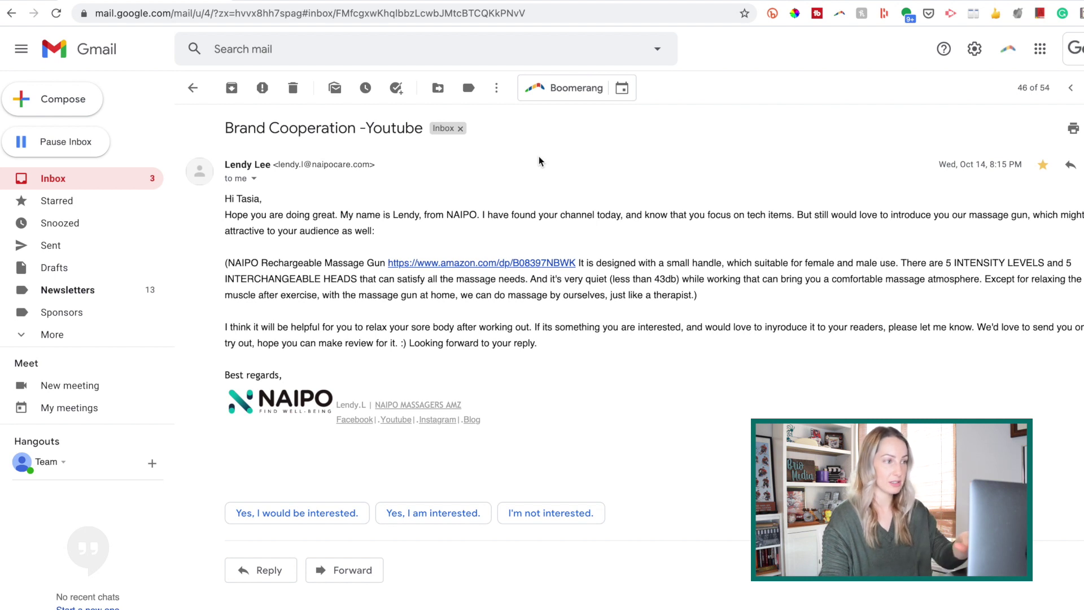
- Open the More actions menu on NAIPO's Brand Cooperation -Youtube email
{"action": "left_click", "coordinate": [496, 88]}
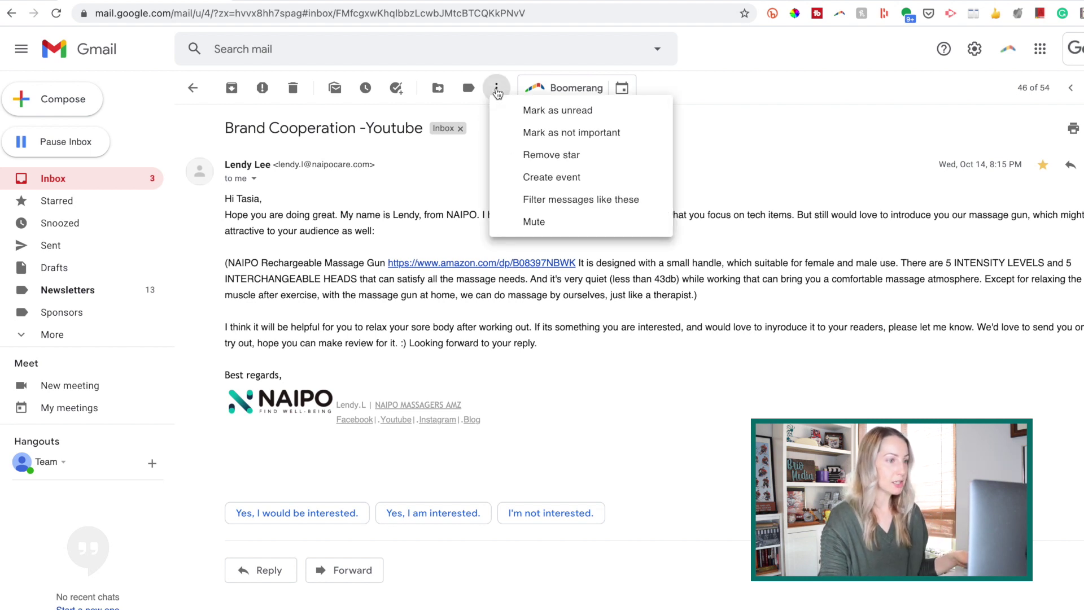
- Start a filter for mail from the NAIPO sender, matching 2 conversations
{"action": "left_click", "coordinate": [619, 203]}
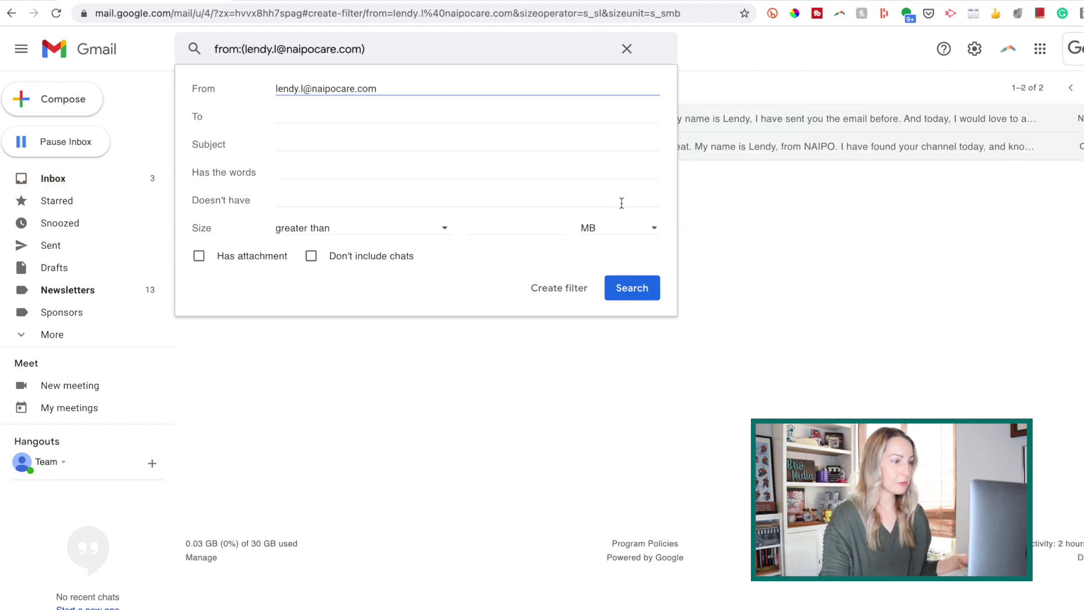
{"action": "left_click", "coordinate": [552, 292]}
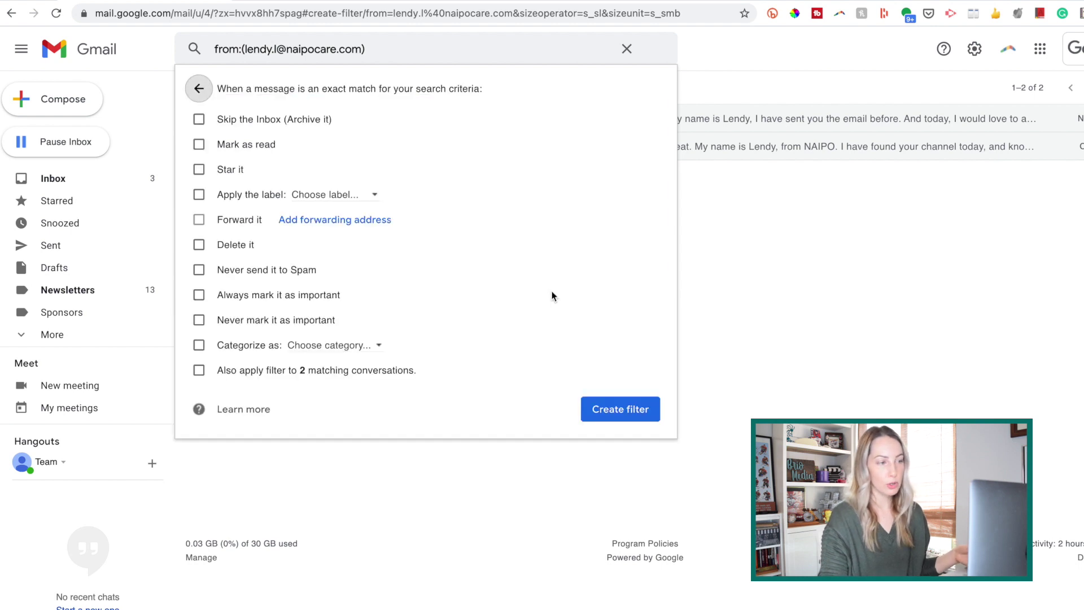
- Make the NAIPO filter always mark mail important and apply a new TOP CLIENTS label
{"action": "left_click", "coordinate": [200, 296]}
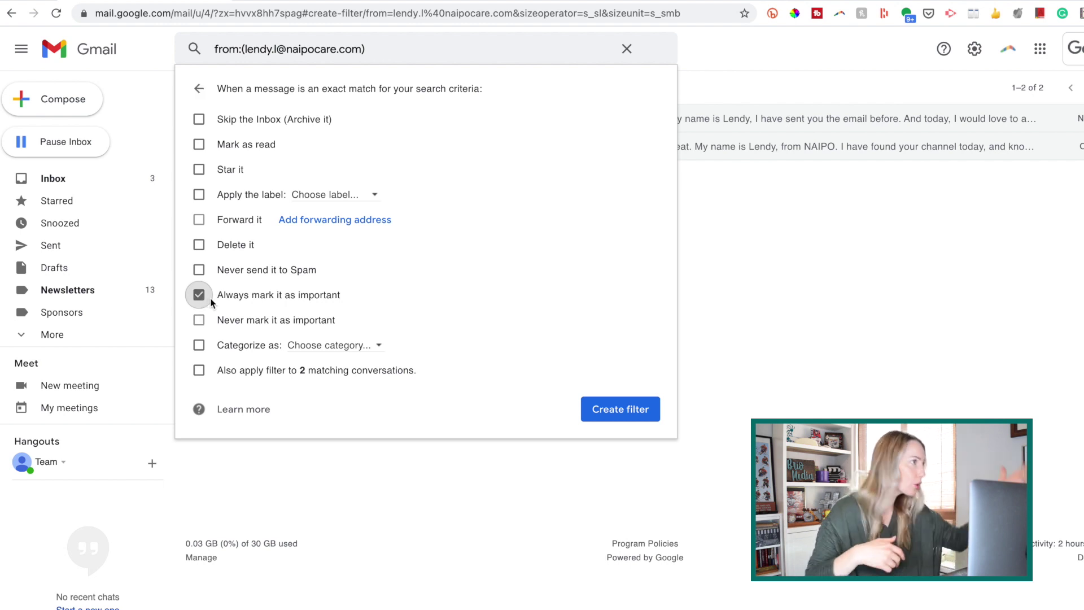
{"action": "left_click", "coordinate": [200, 196]}
{"action": "left_click", "coordinate": [370, 198]}
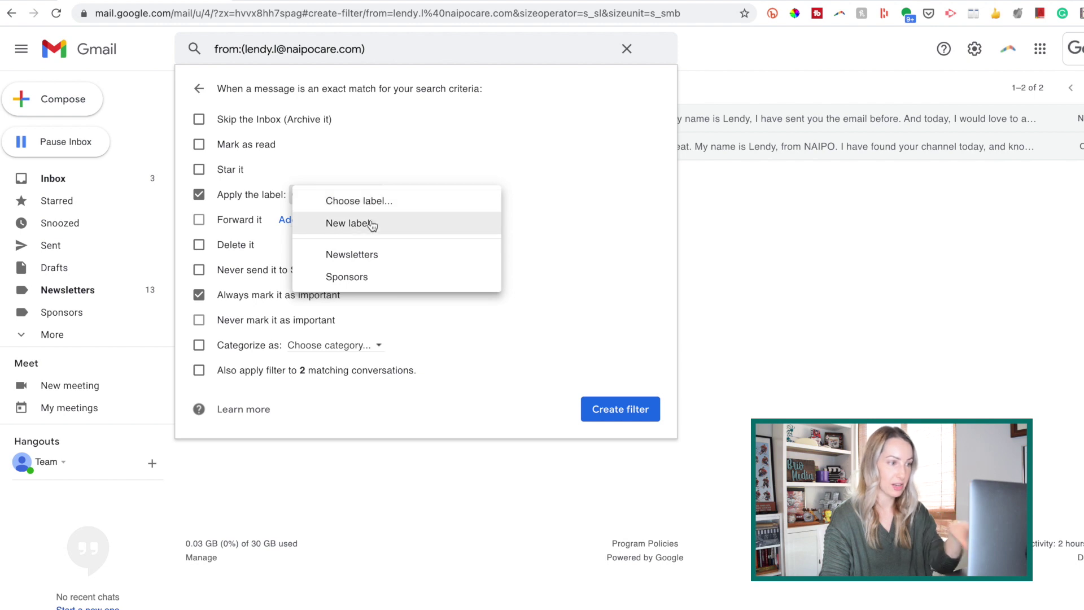
{"action": "left_click", "coordinate": [412, 233]}
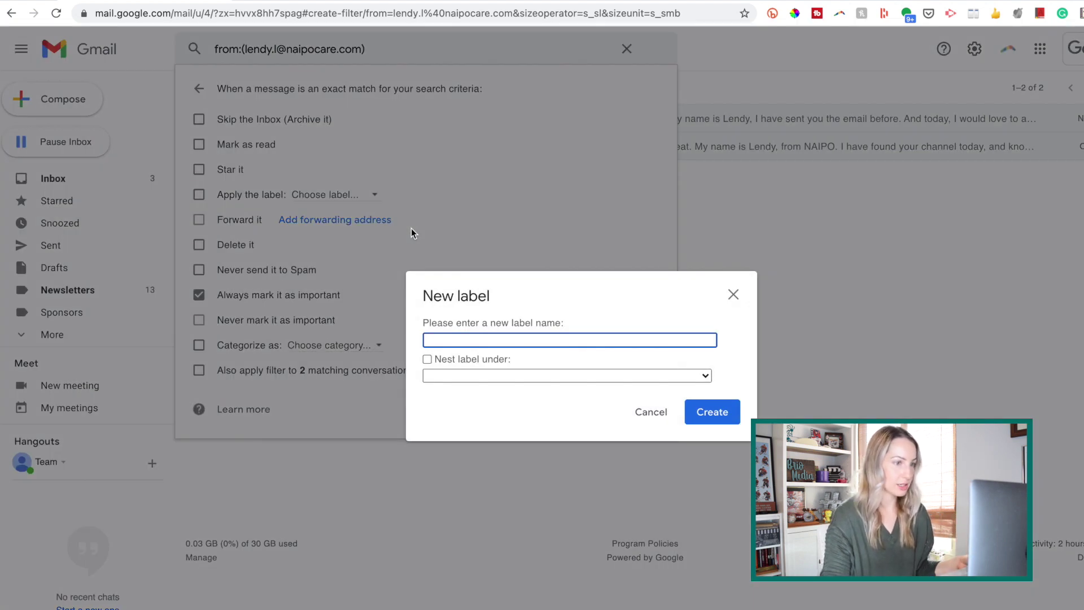
{"action": "type", "text": "to"}
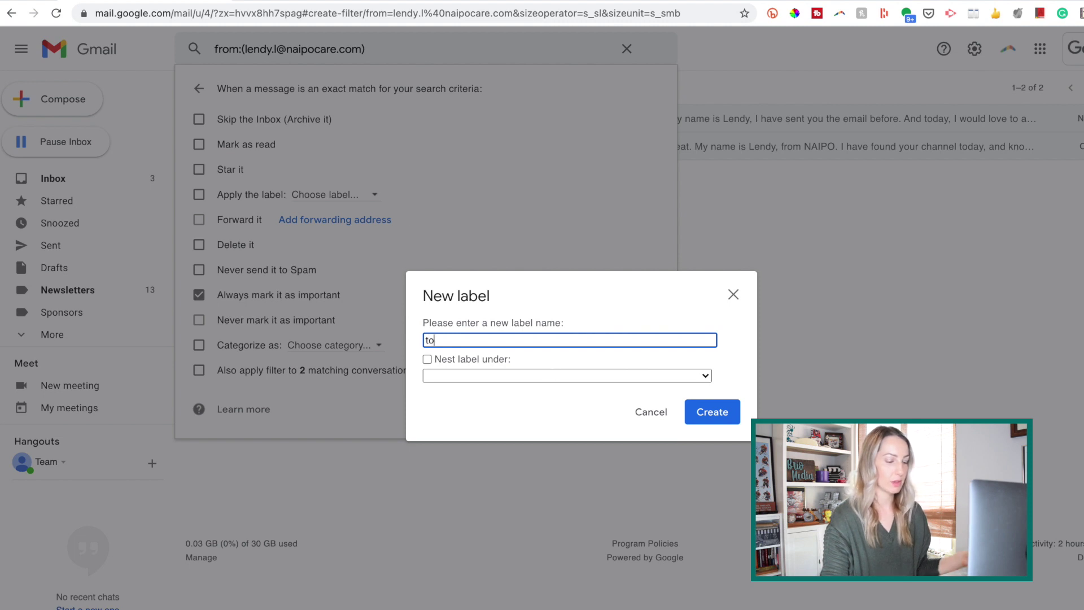
{"action": "type", "text": "TO"}
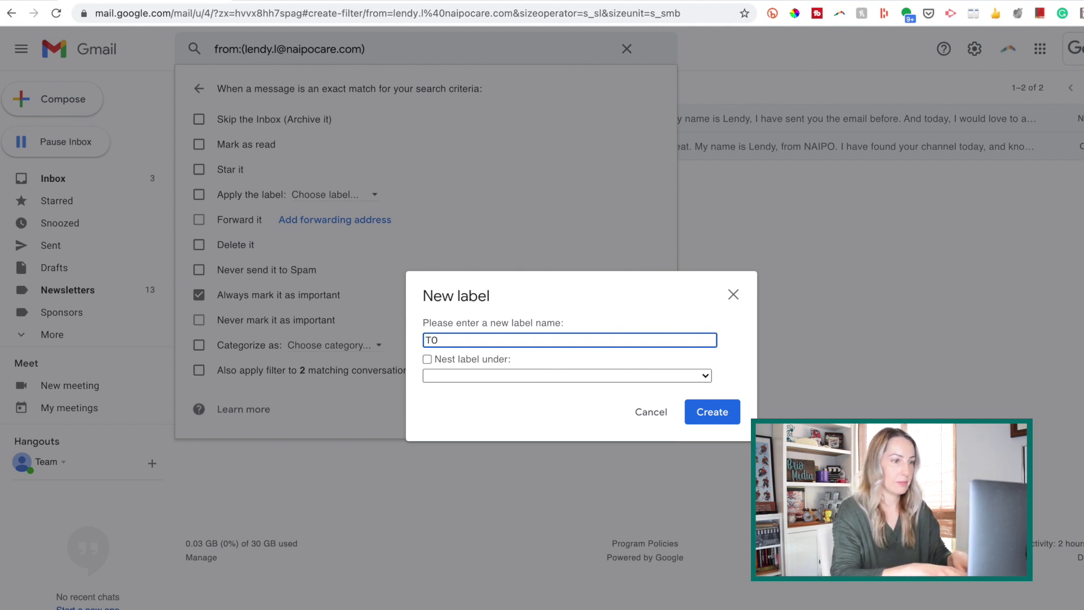
{"action": "type", "text": "P CLIENTS"}
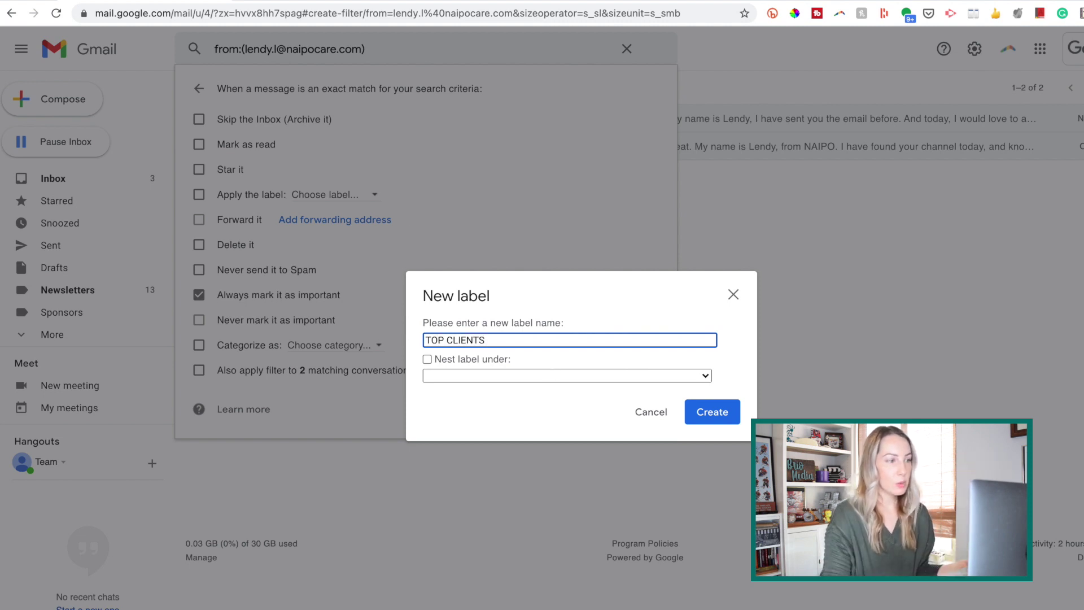
{"action": "left_click", "coordinate": [713, 416]}
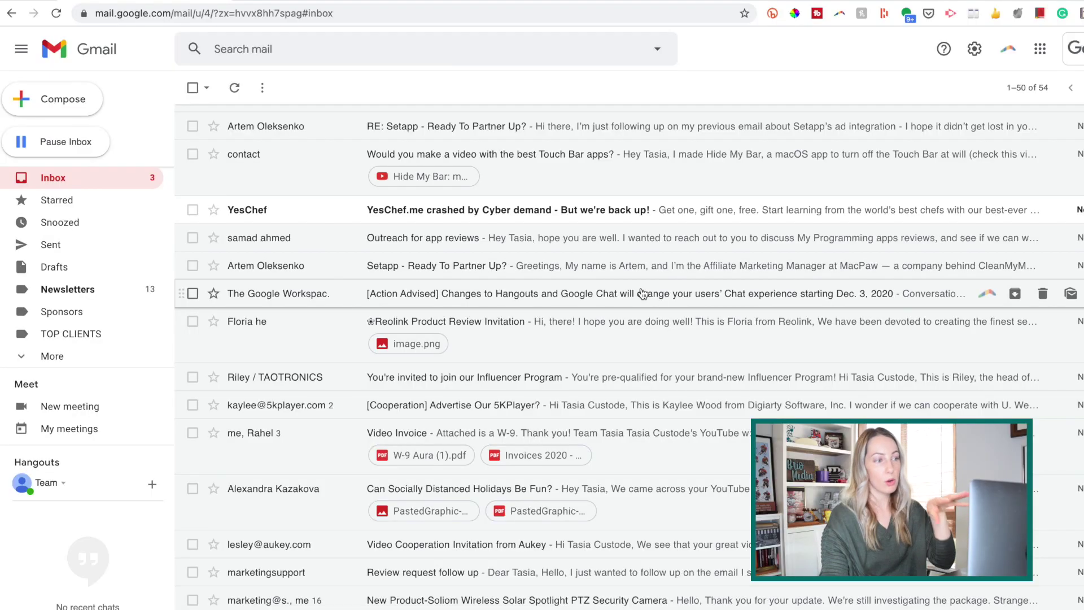
- Find the Chrismas Gift -Brand Cooperation email tagged TOP CLIENTS and open that label's options
{"action": "scroll", "coordinate": [648, 301], "scroll_direction": "down", "scroll_amount": 5}
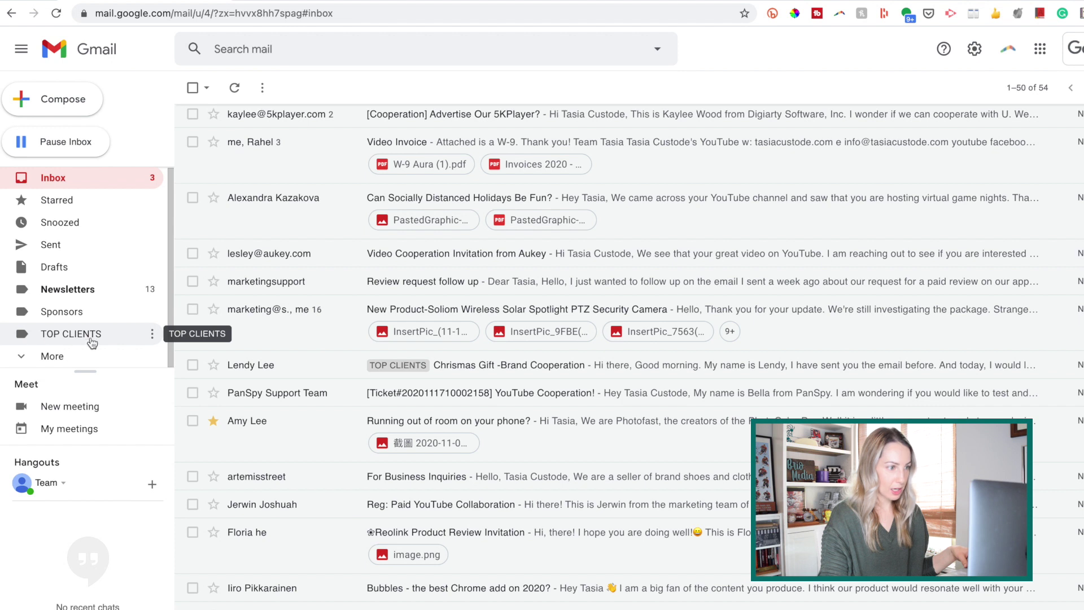
{"action": "left_click", "coordinate": [152, 338]}
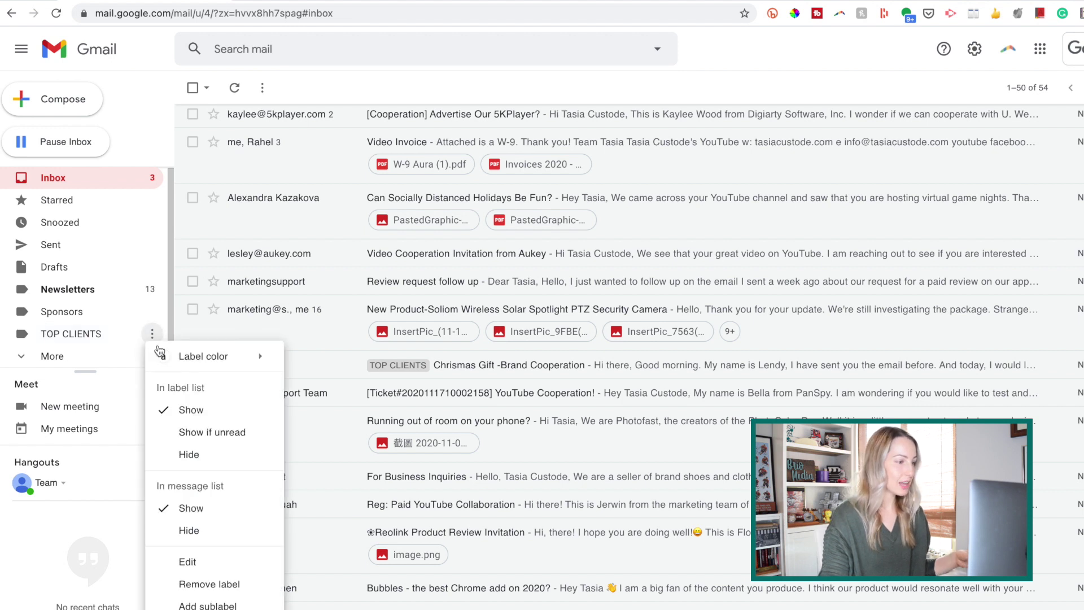
- Change the TOP CLIENTS label color to red so the tagged email shows a red tag
{"action": "mouse_move", "coordinate": [198, 360]}
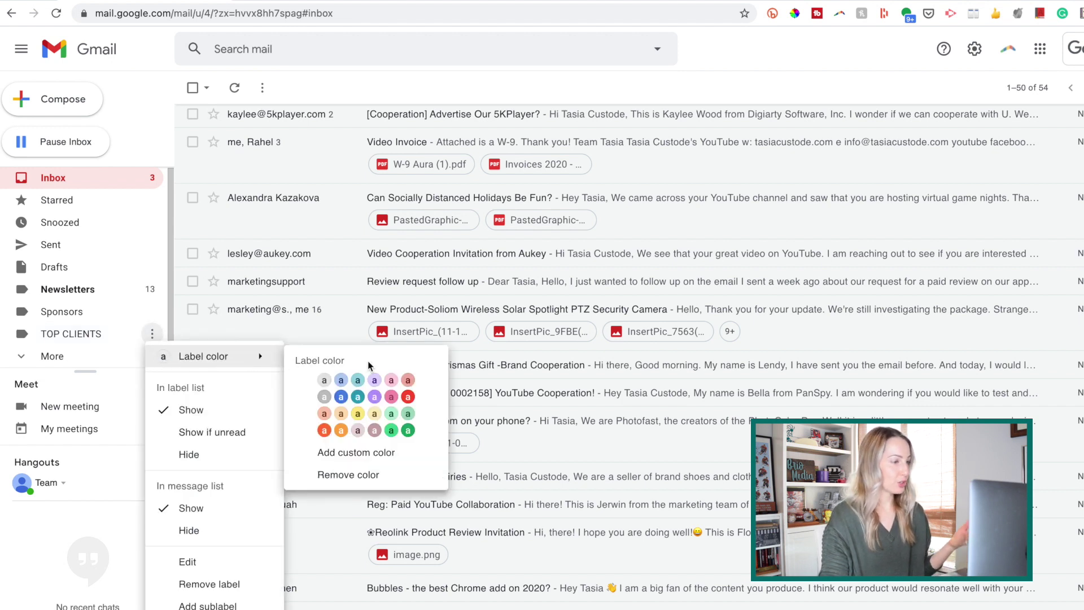
{"action": "left_click", "coordinate": [408, 397]}
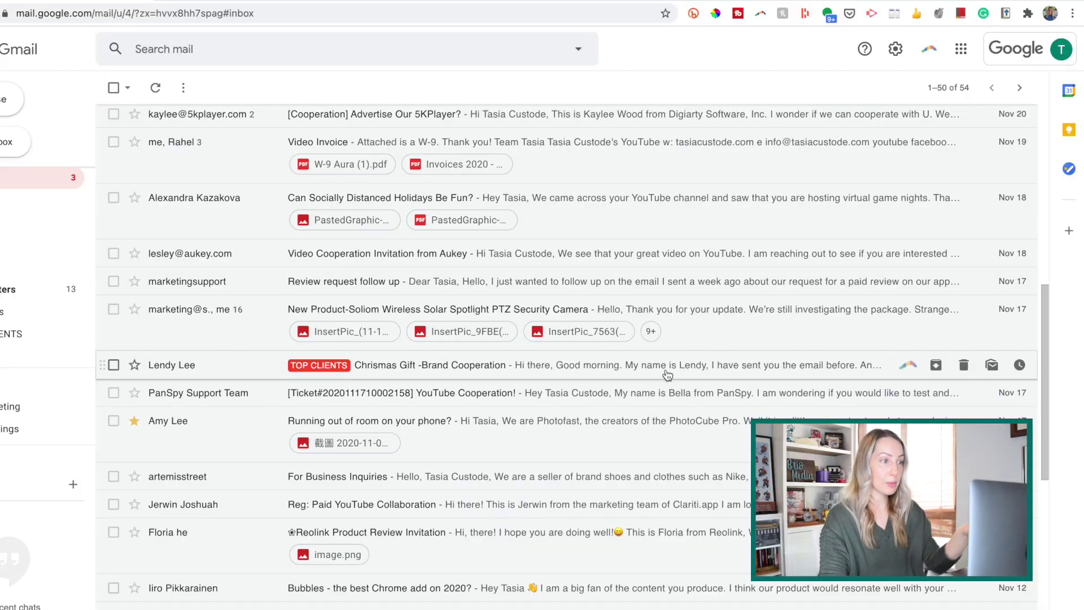
{"action": "left_click", "coordinate": [897, 49]}
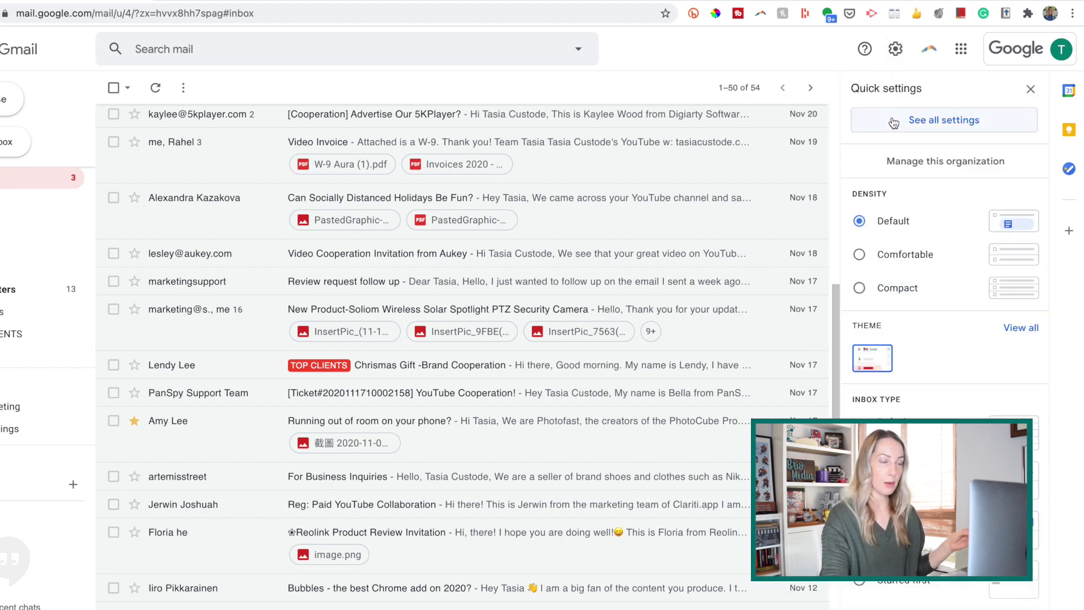
- Show the Filters and Blocked Addresses settings listing the YesChef and two TOP CLIENTS filters
{"action": "left_click", "coordinate": [965, 122]}
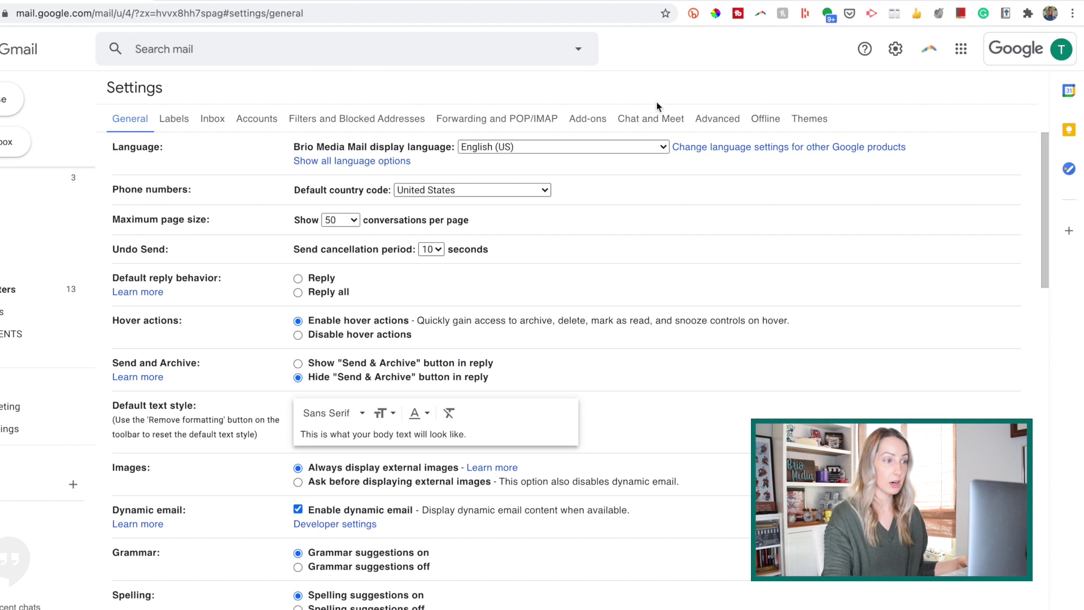
{"action": "left_click", "coordinate": [399, 118]}
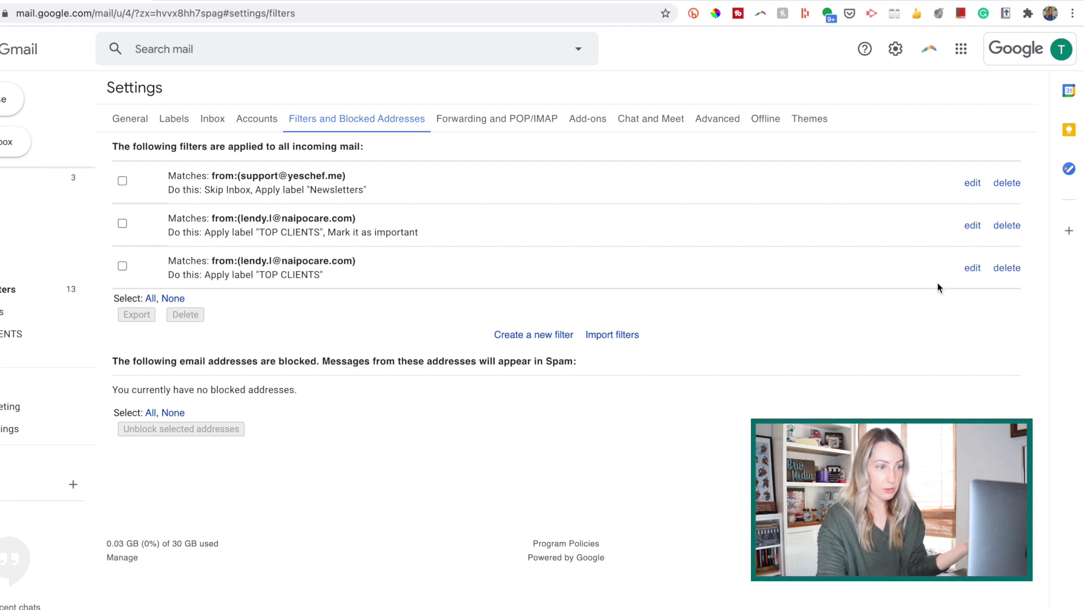
{"action": "left_click", "coordinate": [971, 226]}
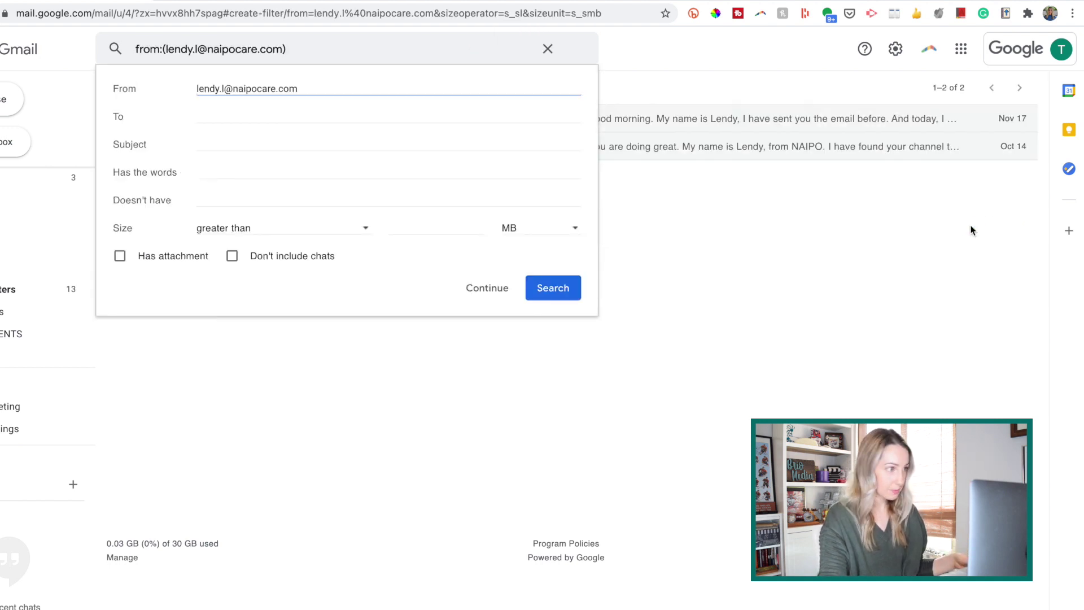
{"action": "left_click", "coordinate": [972, 230]}
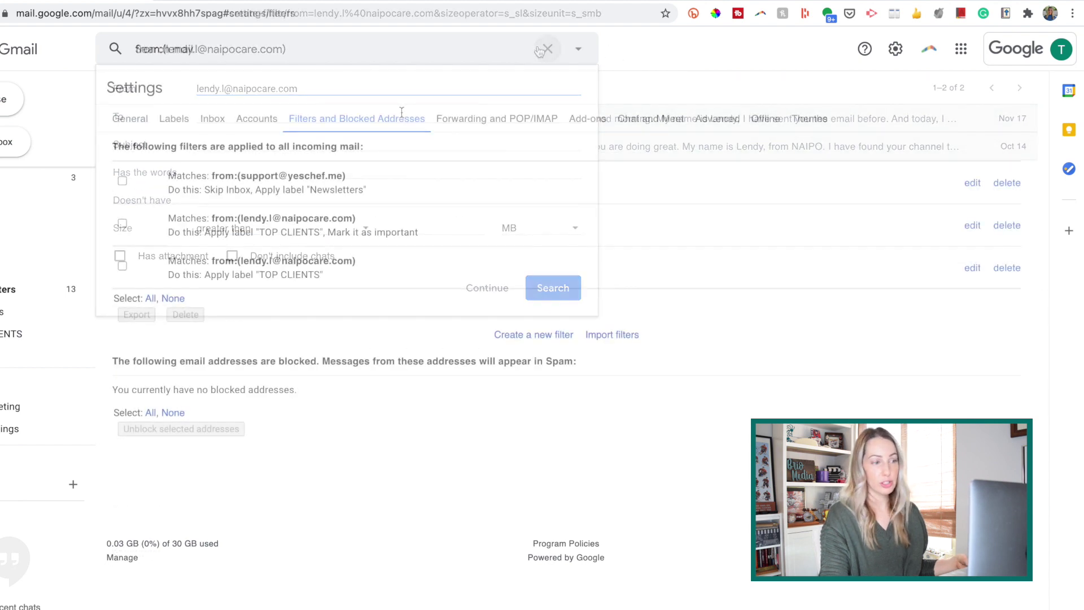